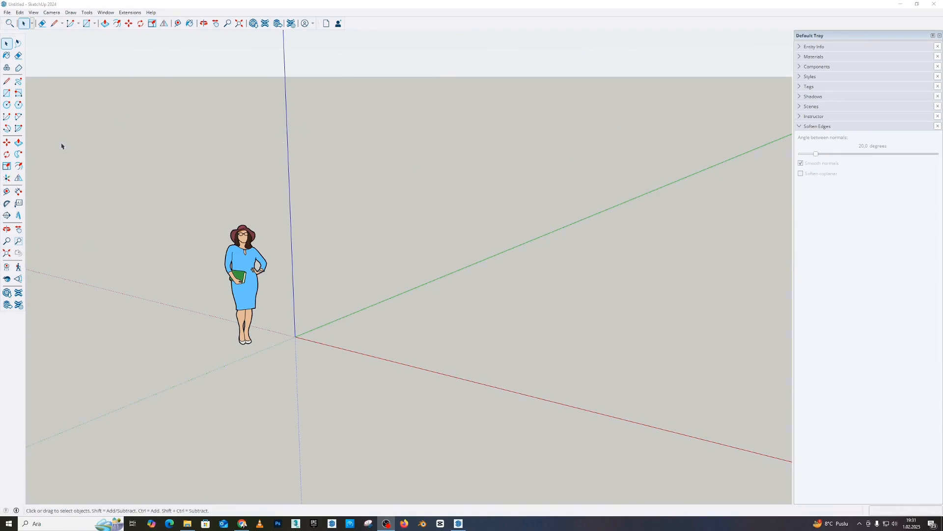
Step: Check the model's measurement units in Model Info
{"action": "middle_click_drag", "start_coordinate": [465, 205], "coordinate": [527, 211]}
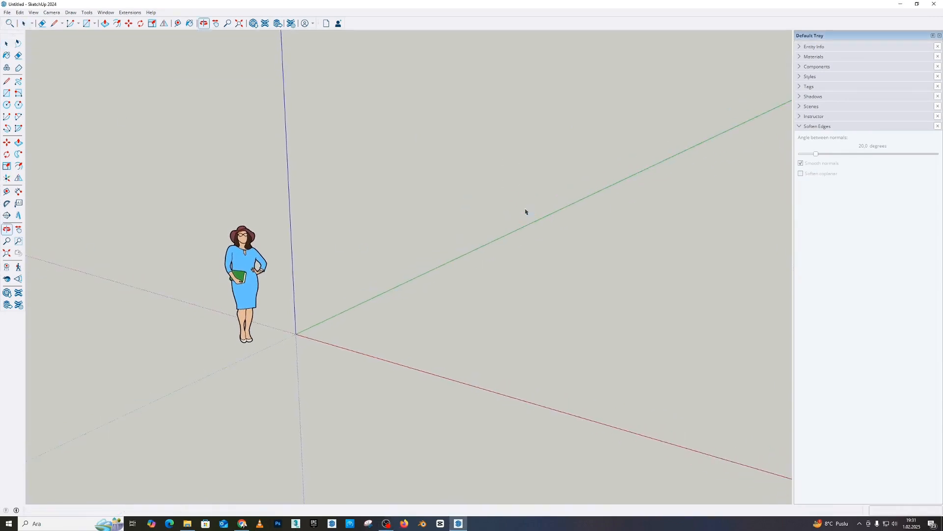
{"action": "scroll", "coordinate": [236, 255], "scroll_direction": "up", "scroll_amount": 3}
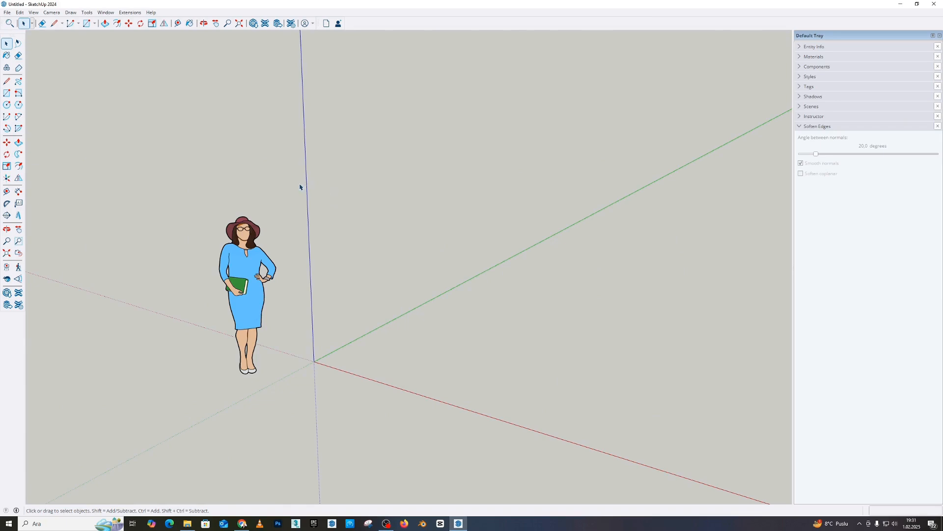
{"action": "left_click", "coordinate": [106, 12]}
{"action": "left_click", "coordinate": [118, 51]}
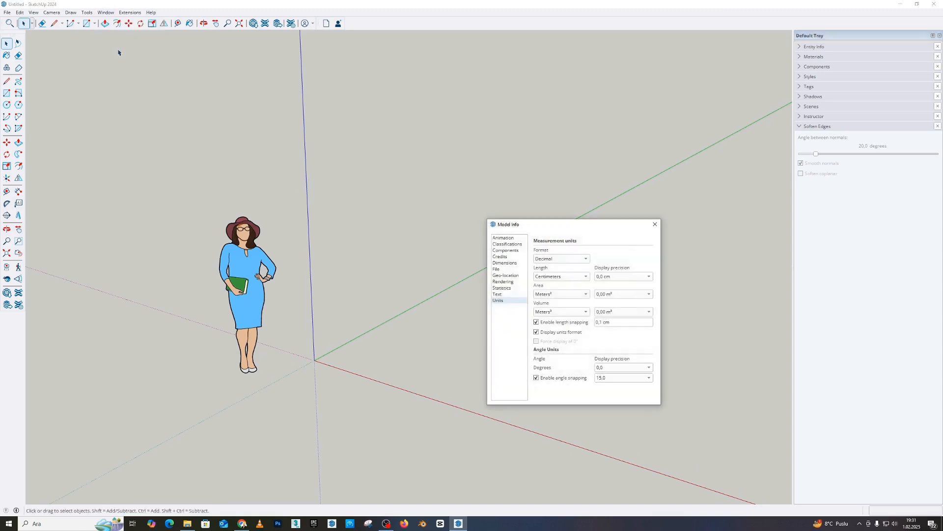
{"action": "left_click", "coordinate": [654, 224]}
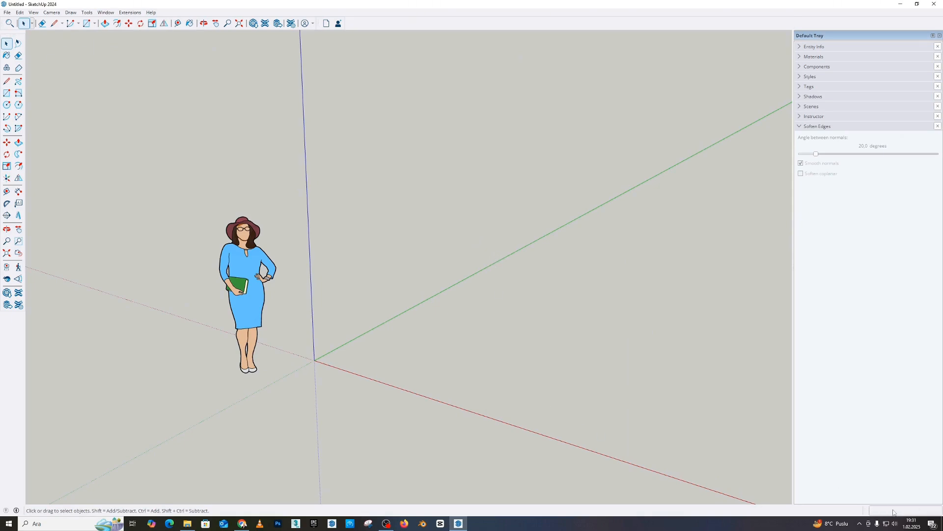
Step: Draw a closed triangular face on the ground near the origin, starting with an edge parallel to the green axis
{"action": "key", "text": "l"}
{"action": "left_click", "coordinate": [358, 354]}
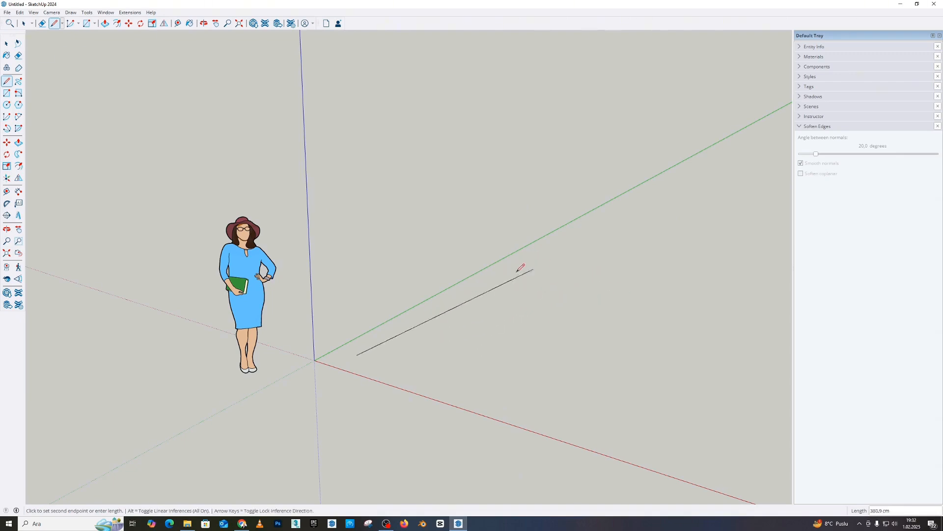
{"action": "key", "text": "Left"}
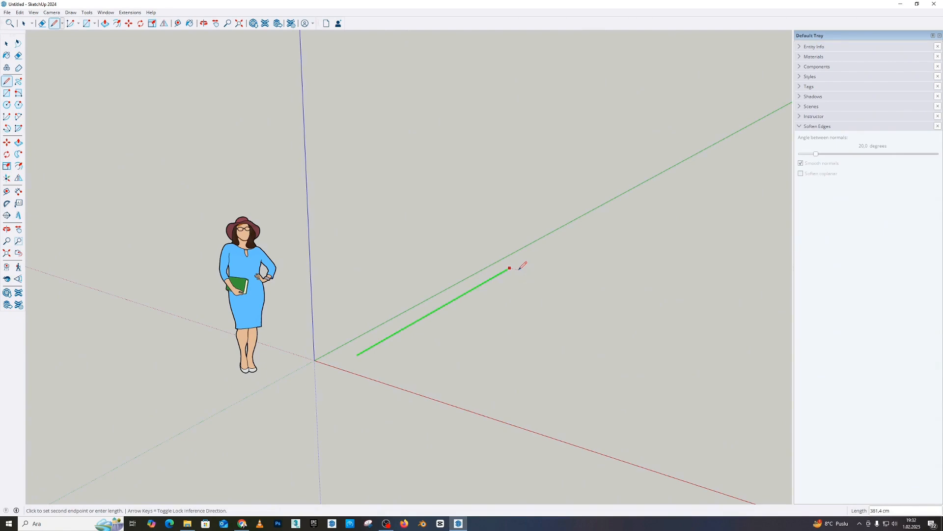
{"action": "key", "text": "Return"}
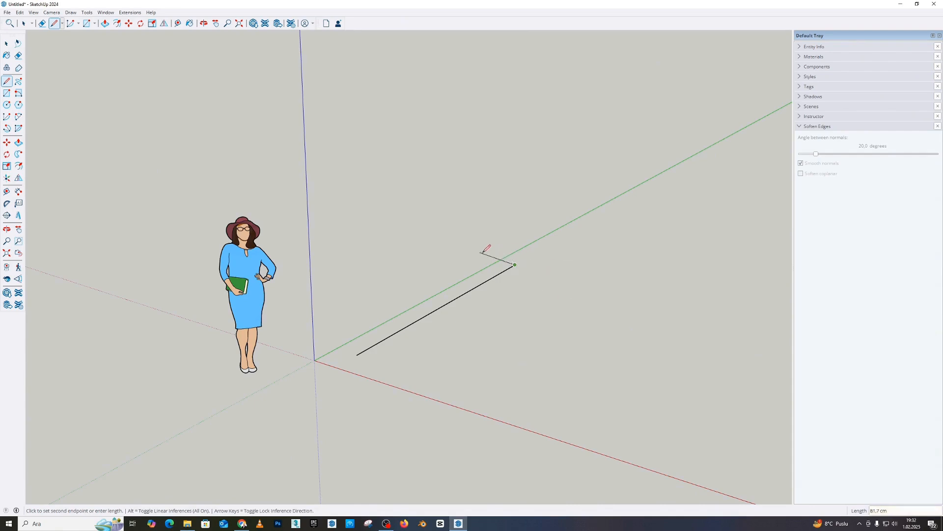
{"action": "scroll", "coordinate": [430, 259], "scroll_direction": "down", "scroll_amount": 1}
{"action": "middle_click_drag", "start_coordinate": [430, 259], "coordinate": [512, 238]}
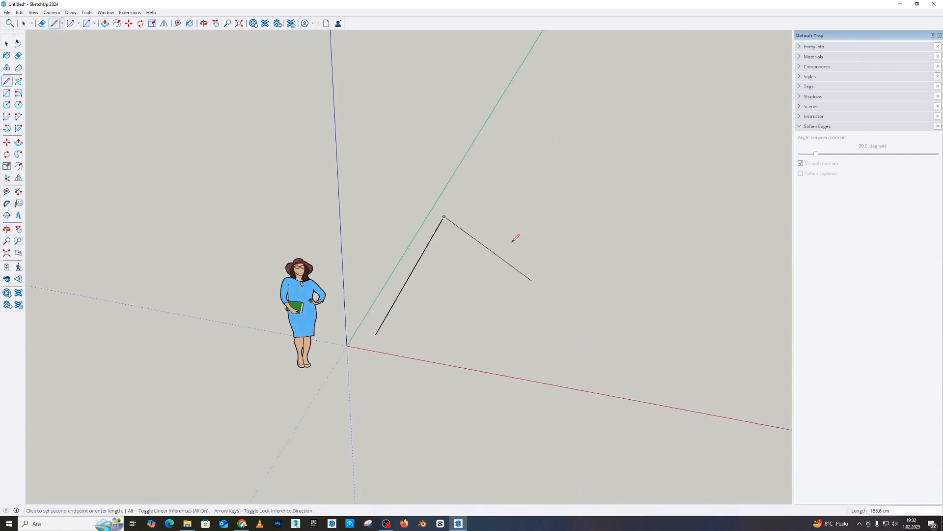
{"action": "left_click", "coordinate": [618, 240]}
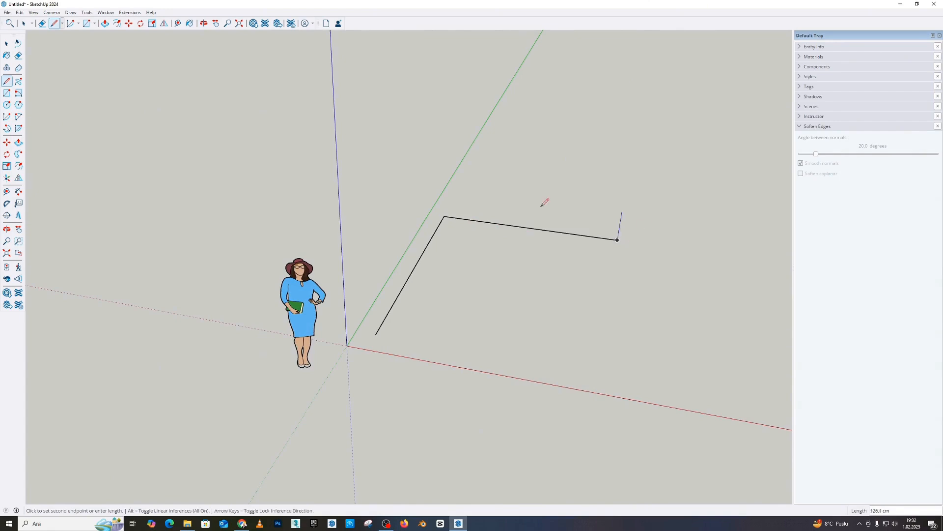
{"action": "left_click", "coordinate": [376, 334]}
{"action": "mouse_move", "coordinate": [588, 295]}
{"action": "middle_mouse_down"}
{"action": "mouse_move", "coordinate": [470, 181]}
{"action": "mouse_move", "coordinate": [535, 312]}
{"action": "mouse_move", "coordinate": [487, 311]}
{"action": "middle_mouse_up"}
{"action": "scroll", "coordinate": [487, 309], "scroll_direction": "up", "scroll_amount": 1}
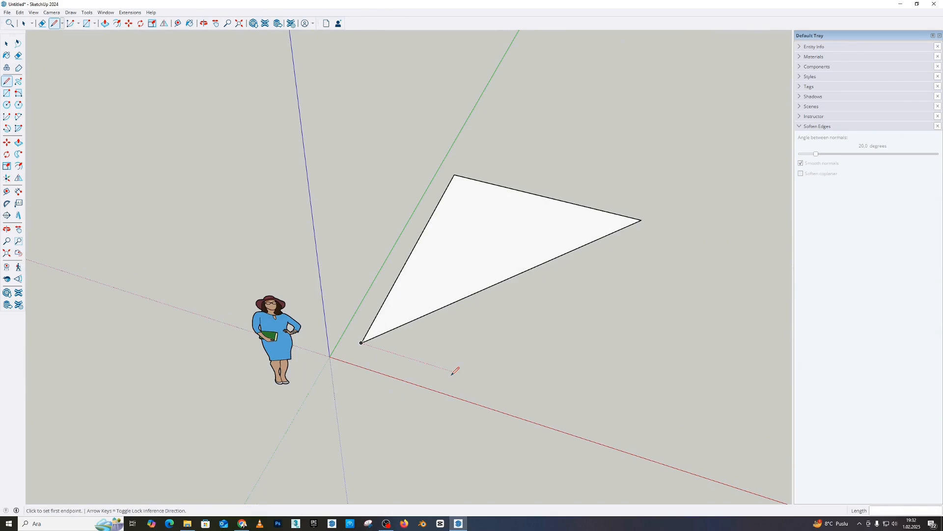
Step: Push/Pull the triangular face upward about 121 cm into a prism
{"action": "right_click", "coordinate": [386, 194]}
{"action": "left_click", "coordinate": [8, 243]}
{"action": "middle_click_drag", "start_coordinate": [419, 222], "coordinate": [344, 192]}
{"action": "left_click", "coordinate": [18, 143]}
{"action": "left_click", "coordinate": [533, 271]}
{"action": "left_click", "coordinate": [535, 200]}
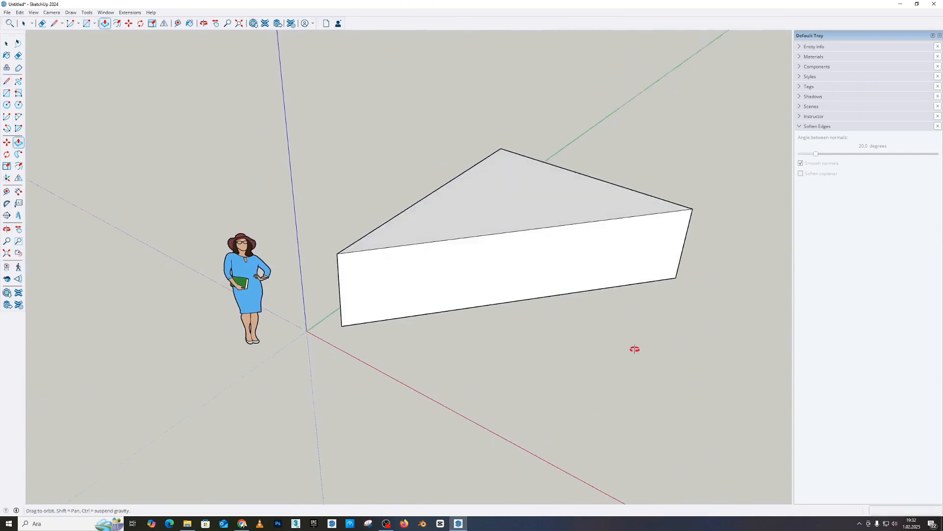
{"action": "middle_click_drag", "start_coordinate": [634, 347], "coordinate": [691, 364]}
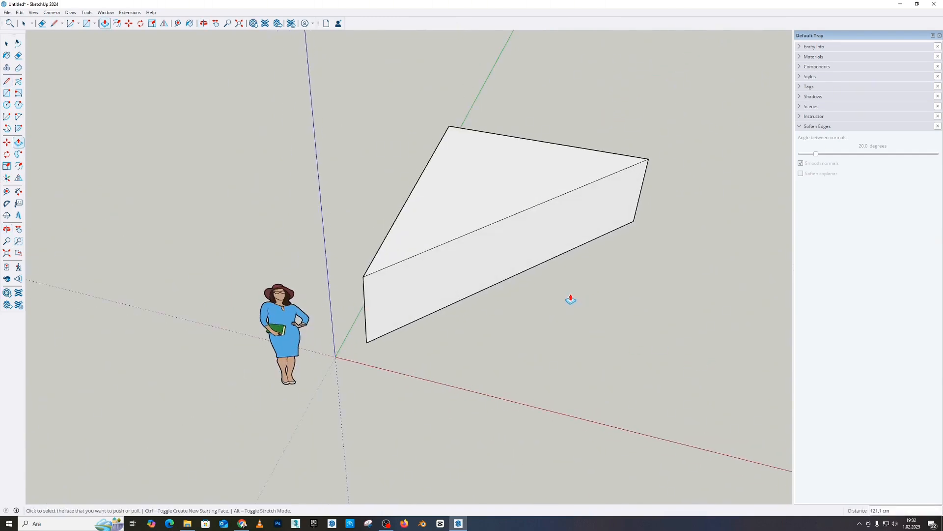
Step: Draw a rectangle on the prism's top face against its long edge and push it down about 121 cm to cut a notch
{"action": "middle_click_drag", "start_coordinate": [478, 300], "coordinate": [334, 283]}
{"action": "middle_click_drag", "start_coordinate": [341, 248], "coordinate": [389, 301]}
{"action": "left_click", "coordinate": [7, 92]}
{"action": "left_click", "coordinate": [459, 264]}
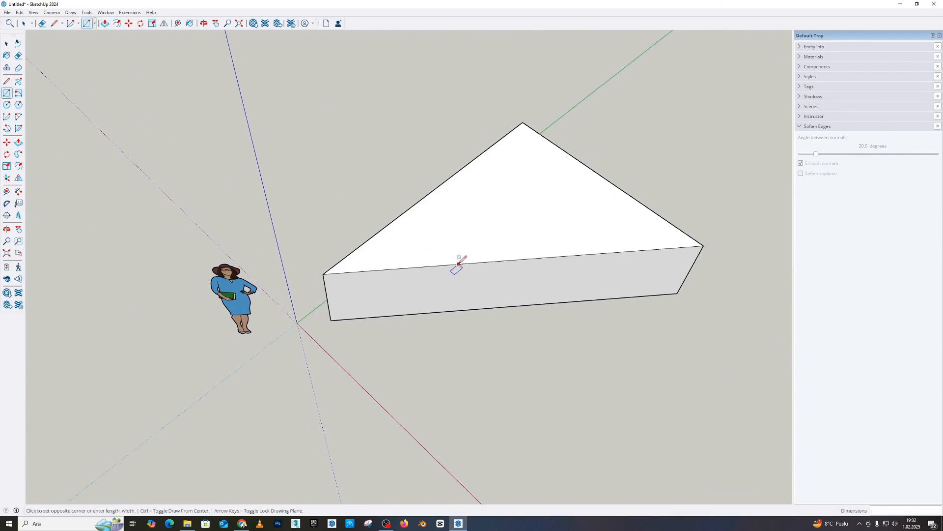
{"action": "left_click", "coordinate": [569, 210]}
{"action": "key", "text": "p"}
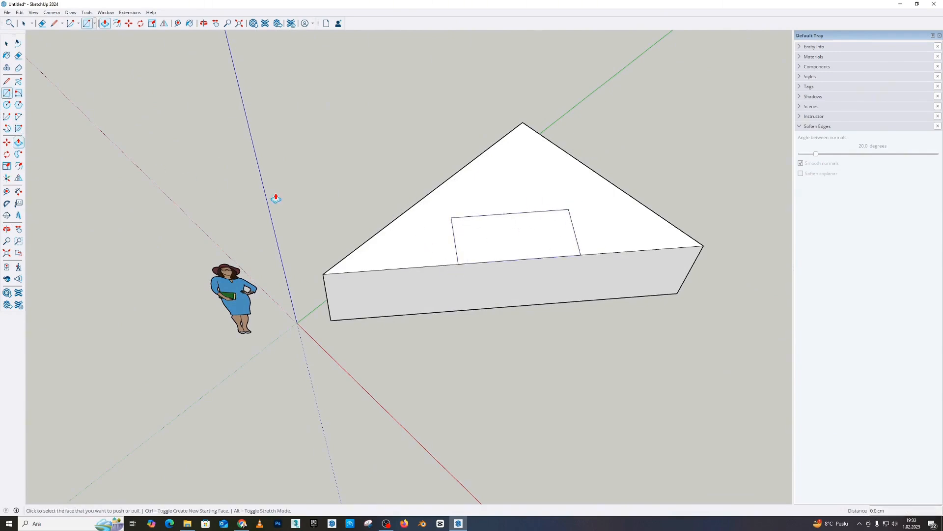
{"action": "left_click_drag", "start_coordinate": [516, 236], "coordinate": [632, 385]}
{"action": "mouse_move", "coordinate": [633, 386]}
{"action": "middle_mouse_down"}
{"action": "mouse_move", "coordinate": [674, 364]}
{"action": "mouse_move", "coordinate": [354, 172]}
{"action": "mouse_move", "coordinate": [653, 337]}
{"action": "mouse_move", "coordinate": [454, 297]}
{"action": "middle_mouse_up"}
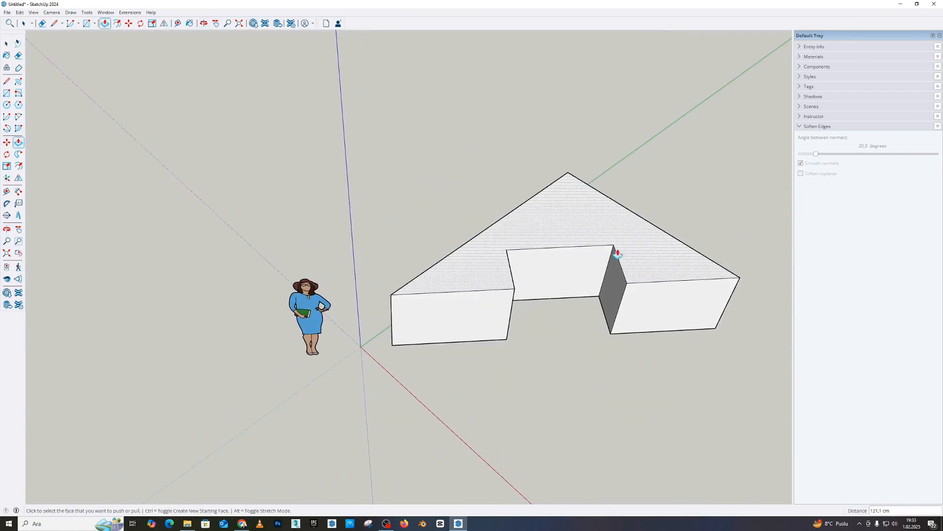
{"action": "scroll", "coordinate": [381, 238], "scroll_direction": "down", "scroll_amount": 3}
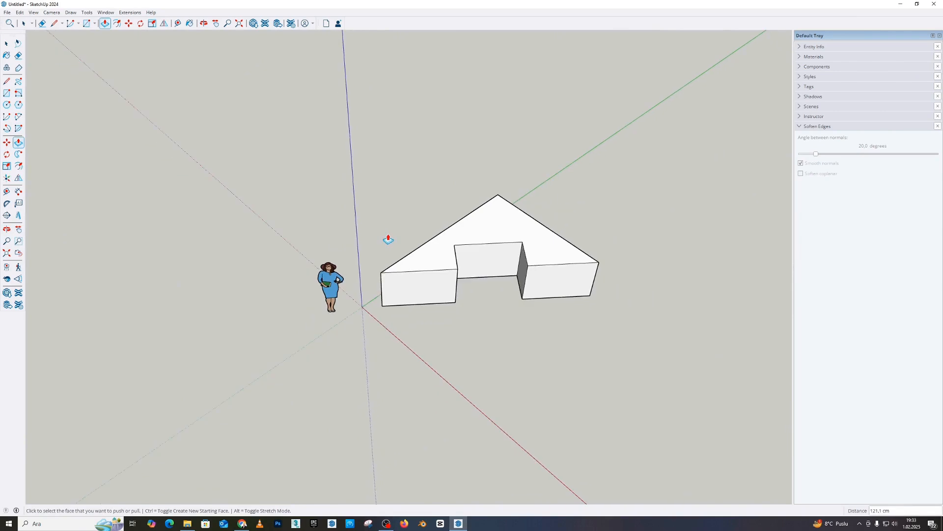
Step: Undo the notch, its rectangle and the extrusion back to the flat triangle
{"action": "key", "text": "ctrl+z"}
{"action": "key", "text": "ctrl+z"}
{"action": "key", "text": "space"}
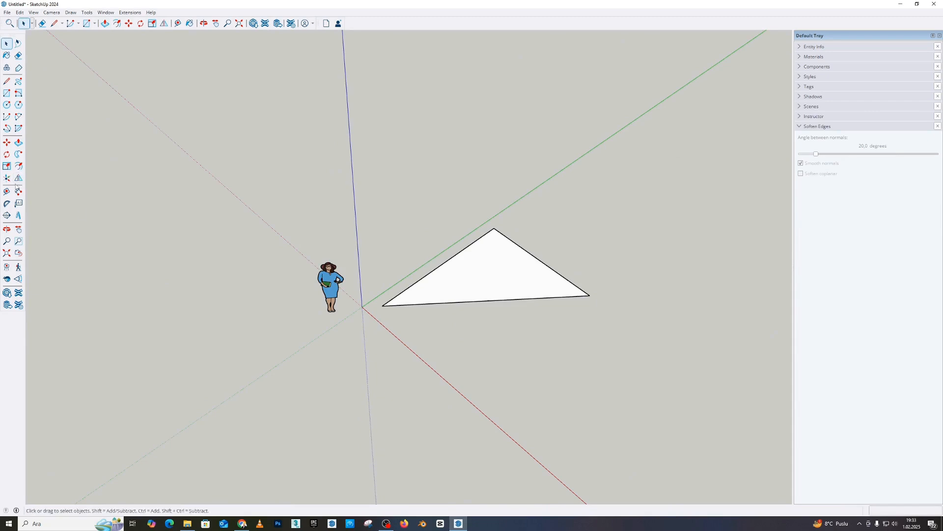
Step: Push/Pull the flat triangle upward about 198 cm
{"action": "left_click", "coordinate": [18, 142]}
{"action": "left_click", "coordinate": [497, 219]}
{"action": "middle_click_drag", "start_coordinate": [511, 346], "coordinate": [539, 231]}
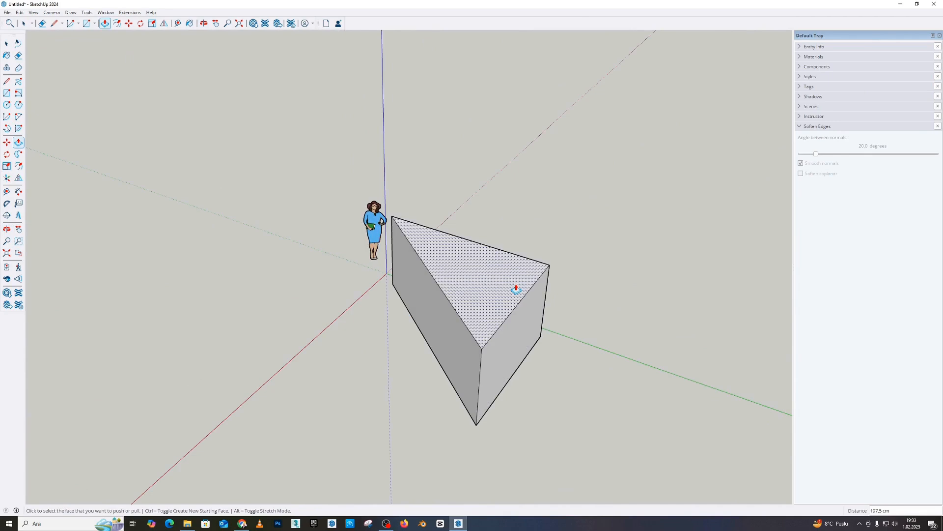
Step: Undo the extrusion and all of the triangle's edges to empty the drawing area
{"action": "key", "text": "ctrl+z"}
{"action": "key", "text": "ctrl+z"}
{"action": "key", "text": "ctrl+z"}
{"action": "key", "text": "ctrl+z"}
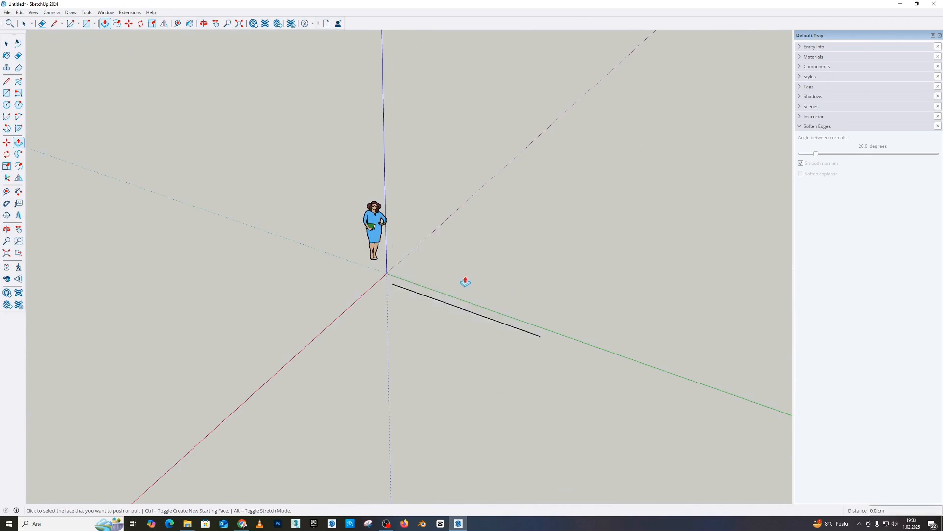
{"action": "middle_click_drag", "start_coordinate": [463, 281], "coordinate": [226, 258]}
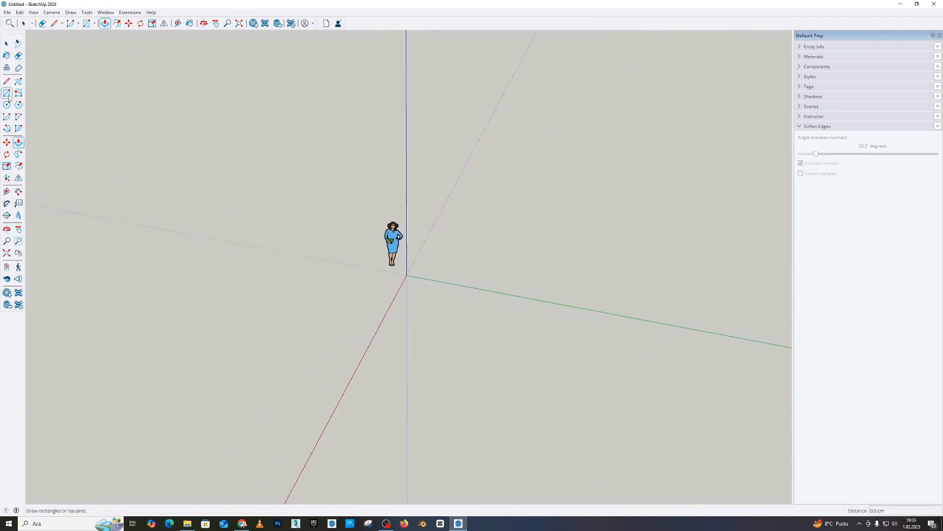
Step: Draw an upright edge parallel to the blue axis near the origin, made of two collinear line segments
{"action": "left_click", "coordinate": [7, 81]}
{"action": "middle_click_drag", "start_coordinate": [546, 319], "coordinate": [405, 248]}
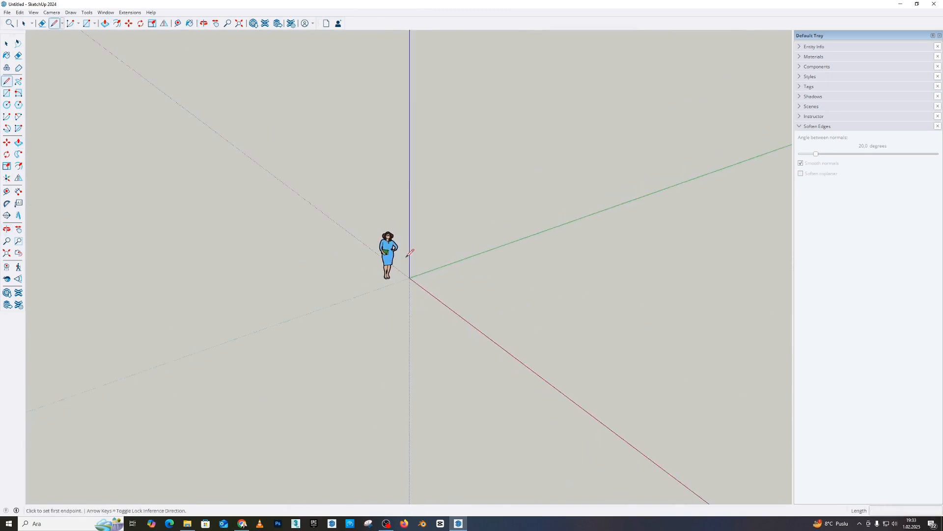
{"action": "left_click", "coordinate": [486, 277]}
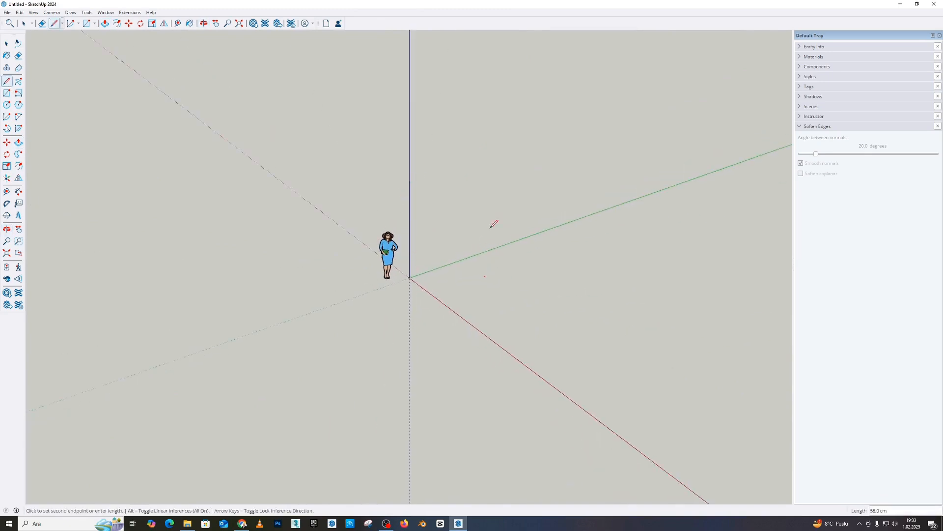
{"action": "left_click", "coordinate": [489, 159]}
{"action": "mouse_move", "coordinate": [467, 164]}
{"action": "middle_mouse_down"}
{"action": "mouse_move", "coordinate": [670, 209]}
{"action": "mouse_move", "coordinate": [474, 154]}
{"action": "mouse_move", "coordinate": [463, 144]}
{"action": "mouse_move", "coordinate": [485, 128]}
{"action": "mouse_move", "coordinate": [463, 175]}
{"action": "middle_mouse_up"}
{"action": "left_click", "coordinate": [452, 192]}
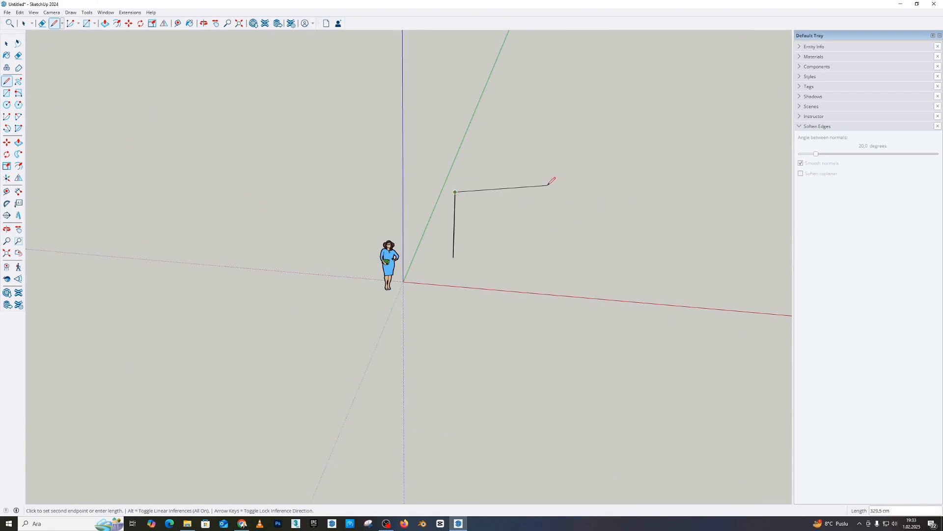
{"action": "mouse_move", "coordinate": [550, 198]}
{"action": "middle_mouse_down"}
{"action": "mouse_move", "coordinate": [190, 169]}
{"action": "mouse_move", "coordinate": [261, 190]}
{"action": "mouse_move", "coordinate": [591, 205]}
{"action": "mouse_move", "coordinate": [459, 209]}
{"action": "middle_mouse_up"}
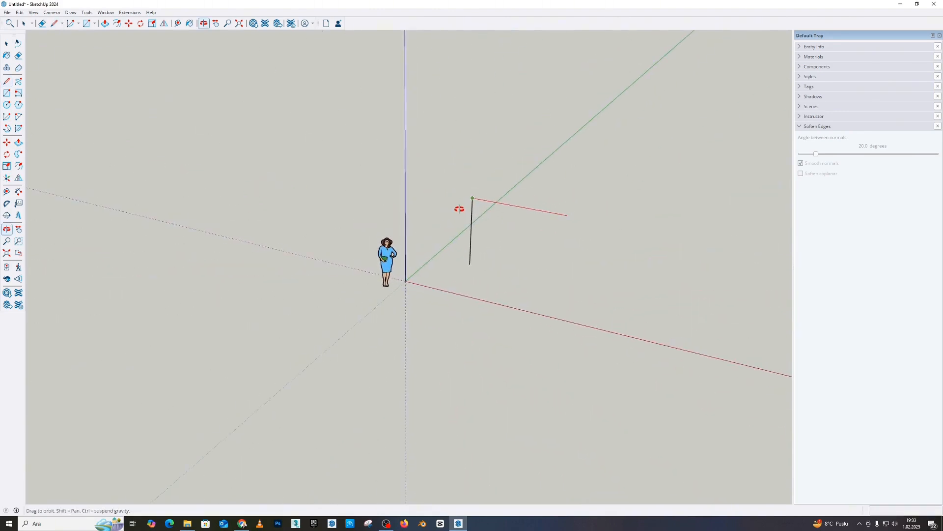
{"action": "mouse_move", "coordinate": [463, 204]}
{"action": "middle_mouse_down"}
{"action": "mouse_move", "coordinate": [533, 238]}
{"action": "mouse_move", "coordinate": [413, 130]}
{"action": "mouse_move", "coordinate": [432, 175]}
{"action": "mouse_move", "coordinate": [619, 287]}
{"action": "middle_mouse_up"}
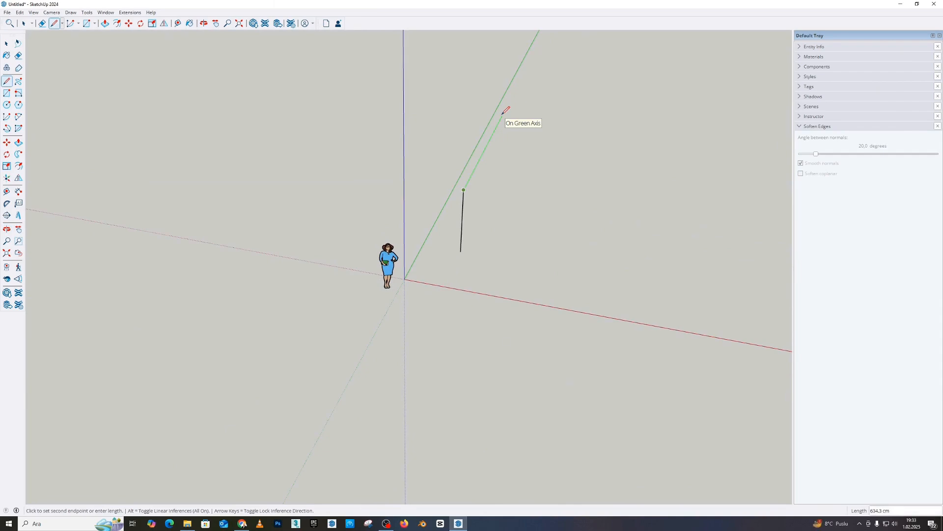
{"action": "left_click", "coordinate": [465, 115]}
Step: Complete an upright four-sided face parallel to the green axis, with its far vertical edge about 506 cm long
{"action": "middle_click_drag", "start_coordinate": [484, 122], "coordinate": [395, 85]}
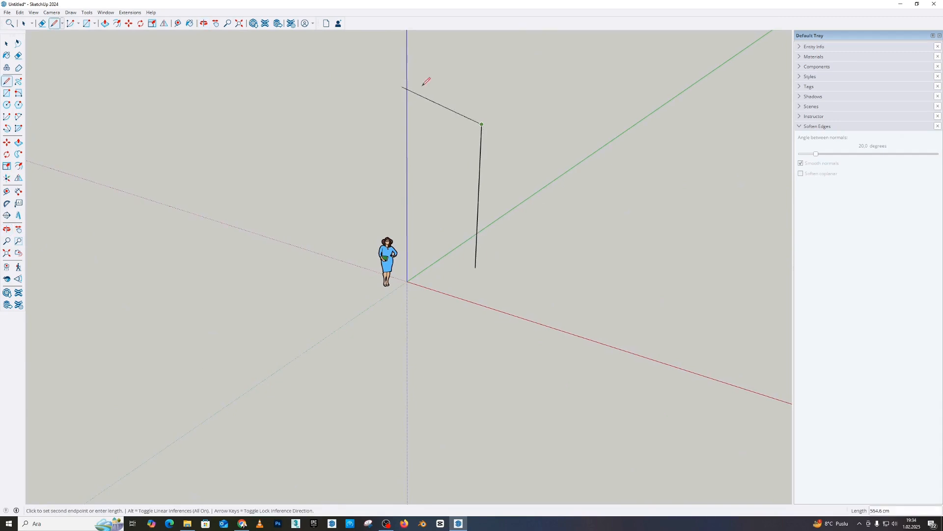
{"action": "left_click", "coordinate": [567, 84]}
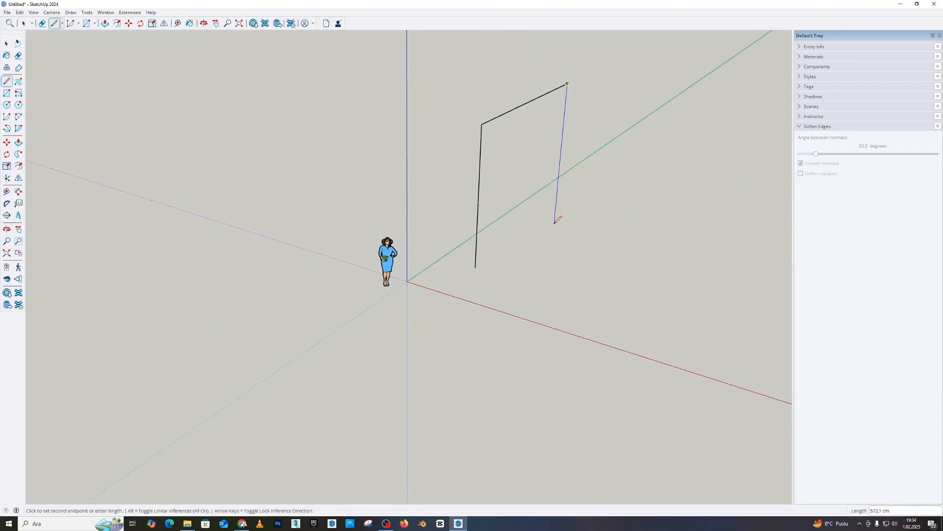
{"action": "middle_click_drag", "start_coordinate": [550, 259], "coordinate": [450, 260]}
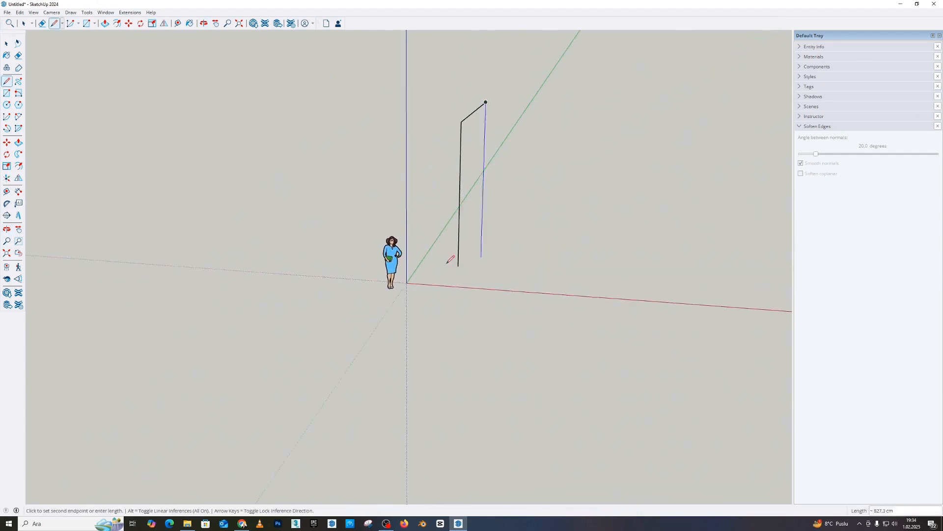
{"action": "left_click", "coordinate": [482, 220]}
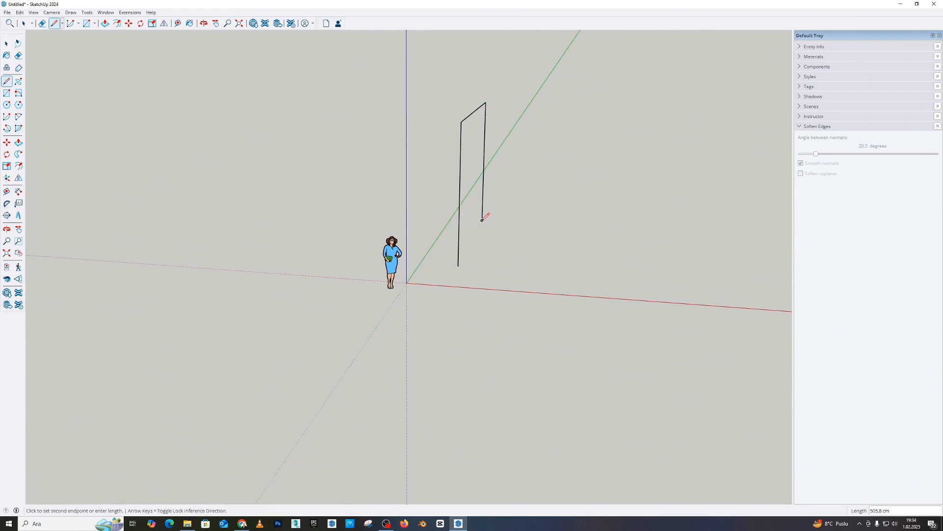
{"action": "left_click", "coordinate": [458, 266]}
Step: Push/Pull the upright face about 528 cm along the red axis into a box
{"action": "middle_click_drag", "start_coordinate": [460, 202], "coordinate": [314, 120]}
{"action": "key", "text": "p"}
{"action": "left_click", "coordinate": [461, 234]}
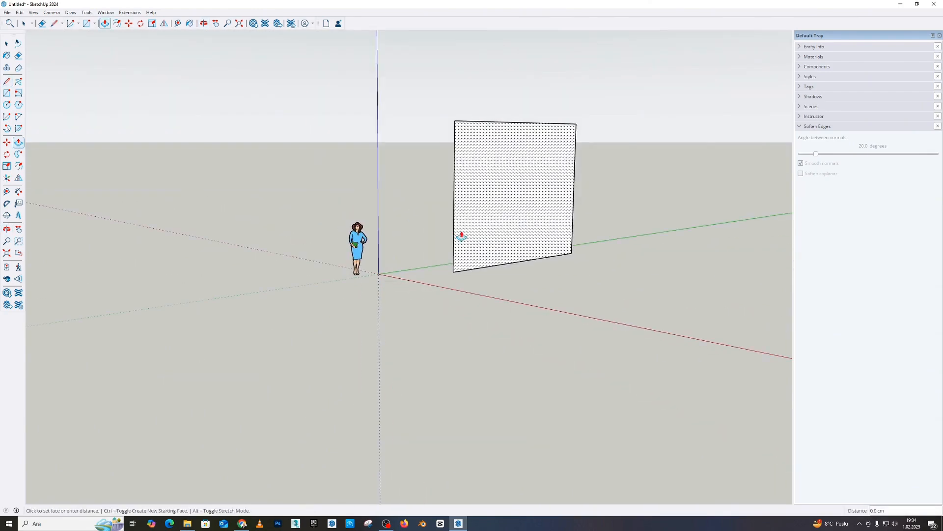
{"action": "left_click", "coordinate": [588, 246]}
{"action": "middle_click_drag", "start_coordinate": [444, 193], "coordinate": [514, 244]}
{"action": "scroll", "coordinate": [493, 239], "scroll_direction": "up", "scroll_amount": 5}
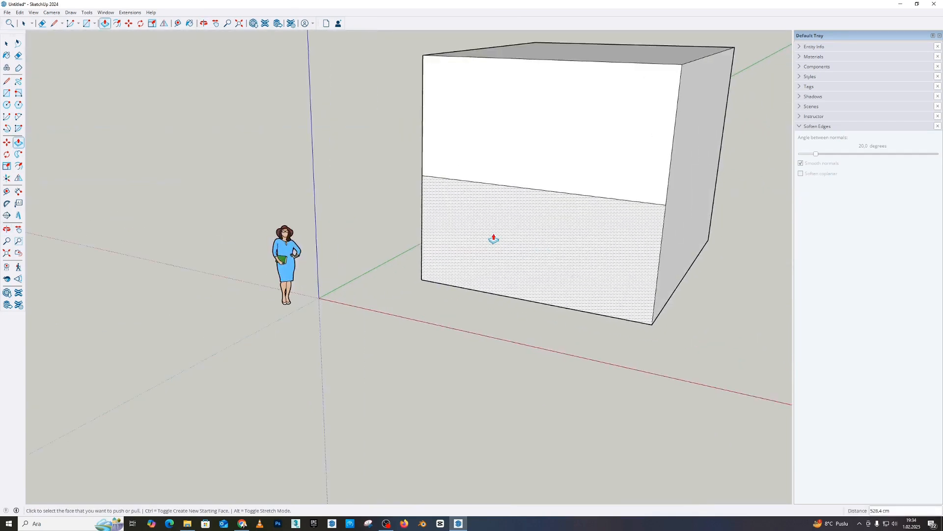
{"action": "scroll", "coordinate": [458, 220], "scroll_direction": "down", "scroll_amount": 2}
{"action": "middle_click_drag", "start_coordinate": [459, 220], "coordinate": [465, 206]}
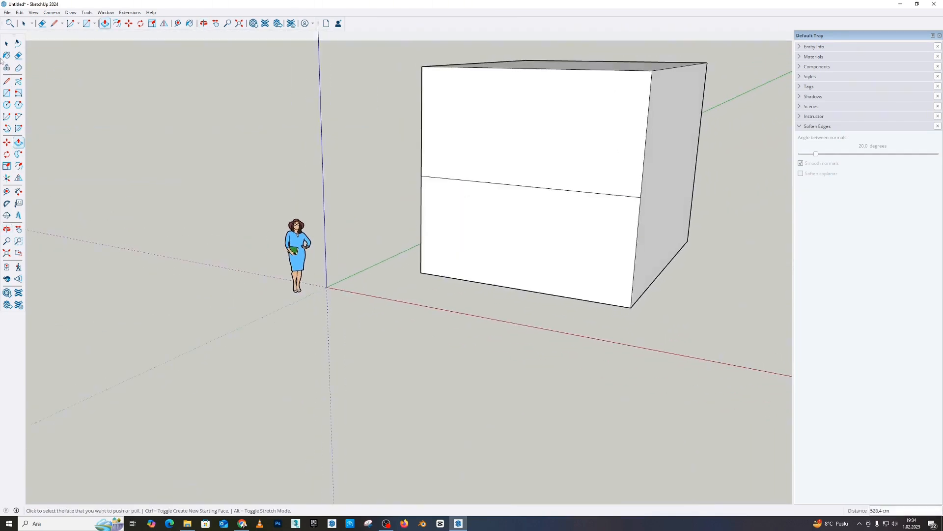
Step: Select the human scale figure and compare its size with the box
{"action": "key", "text": "space"}
{"action": "scroll", "coordinate": [290, 241], "scroll_direction": "up", "scroll_amount": 3}
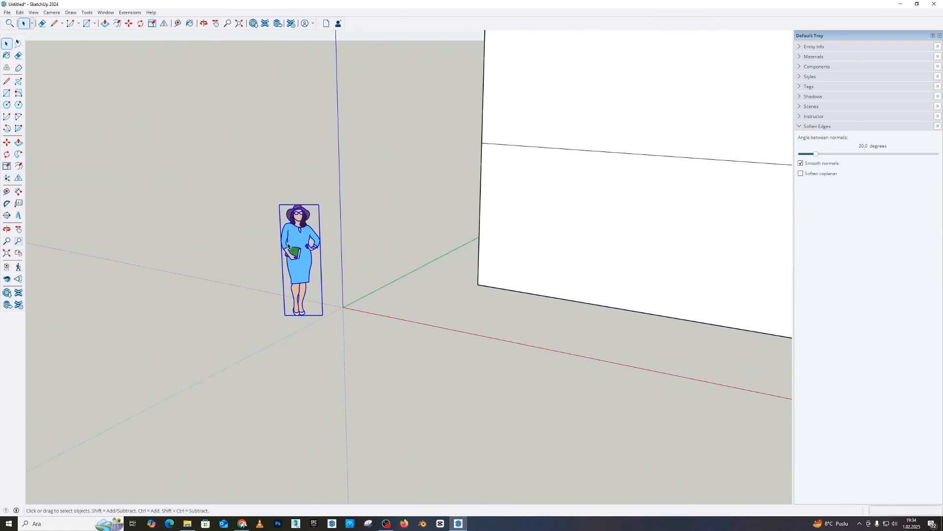
{"action": "middle_click_drag", "start_coordinate": [312, 225], "coordinate": [350, 217]}
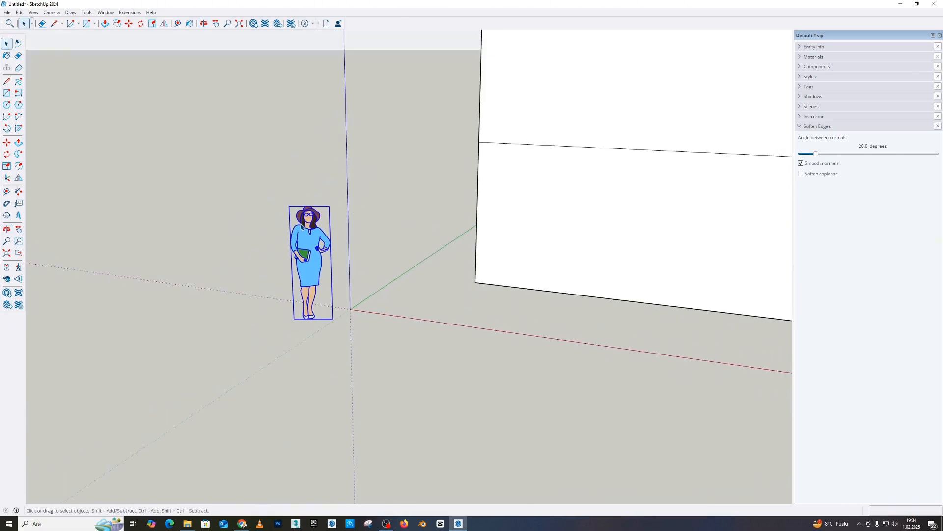
{"action": "scroll", "coordinate": [301, 226], "scroll_direction": "down", "scroll_amount": 3}
{"action": "middle_click_drag", "start_coordinate": [422, 257], "coordinate": [371, 238]}
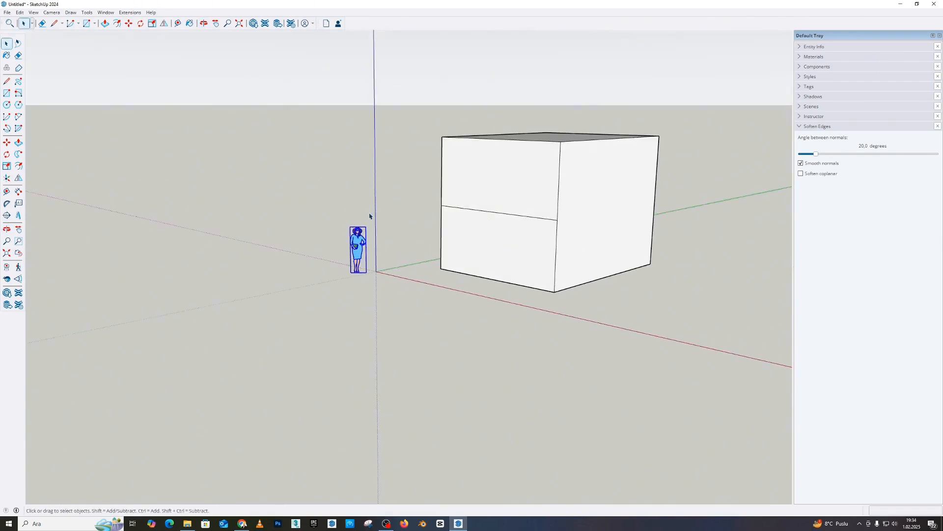
Step: Measure the human scale figure's height from its feet to the top of its hat with the Tape Measure
{"action": "scroll", "coordinate": [350, 241], "scroll_direction": "up", "scroll_amount": 2}
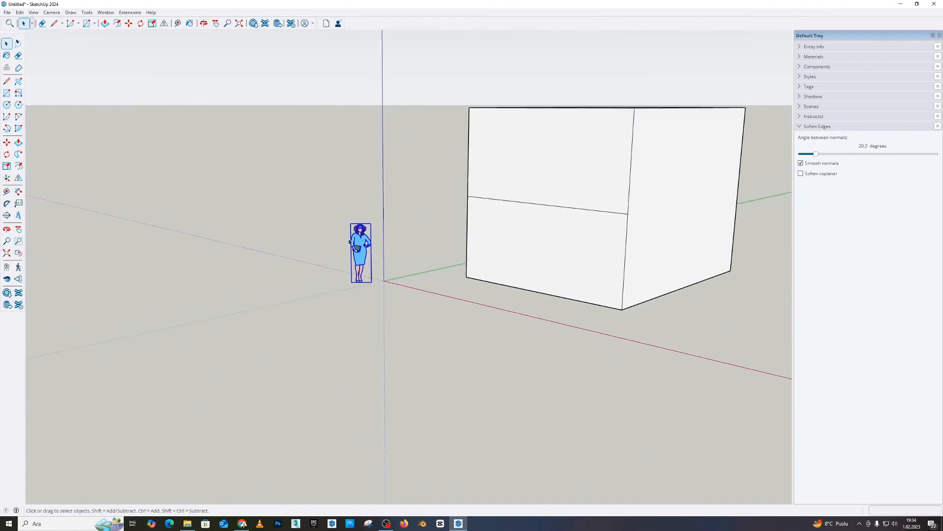
{"action": "scroll", "coordinate": [378, 242], "scroll_direction": "up", "scroll_amount": 1}
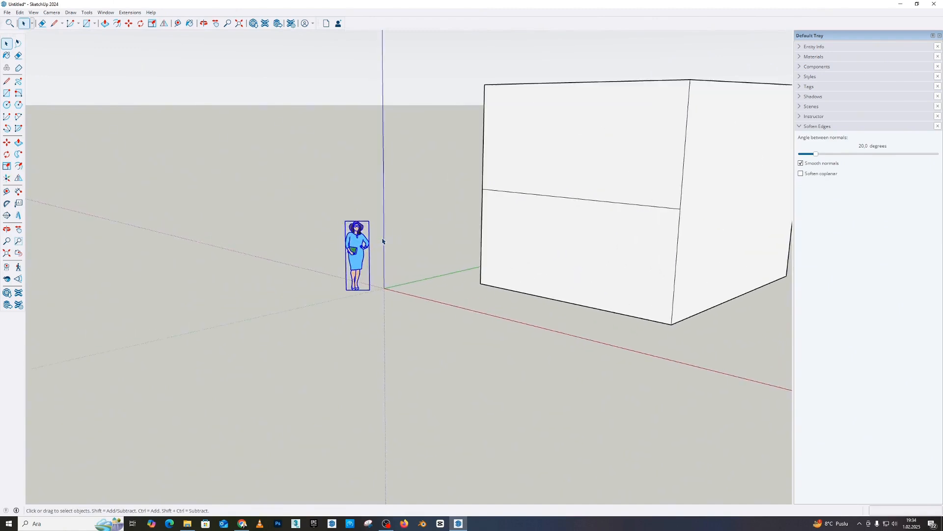
{"action": "left_click", "coordinate": [6, 192]}
{"action": "scroll", "coordinate": [337, 252], "scroll_direction": "up", "scroll_amount": 4}
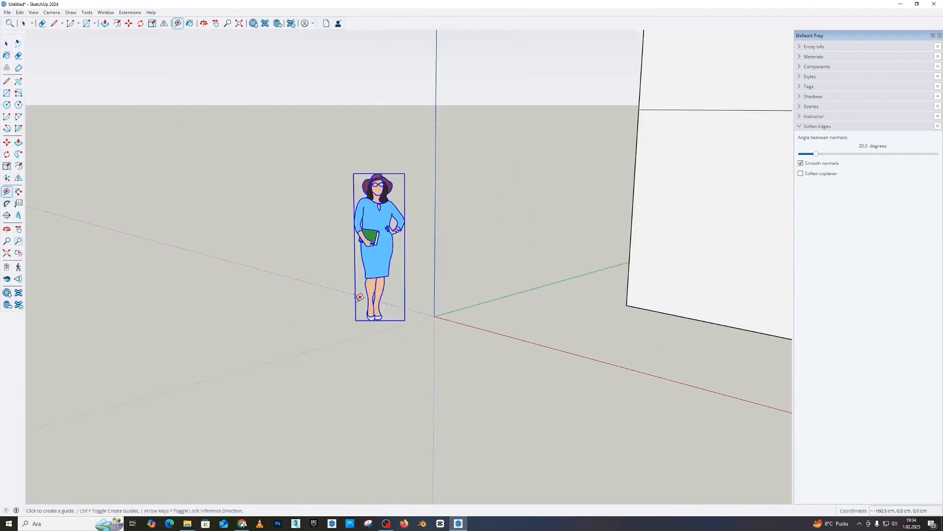
{"action": "left_click", "coordinate": [382, 326]}
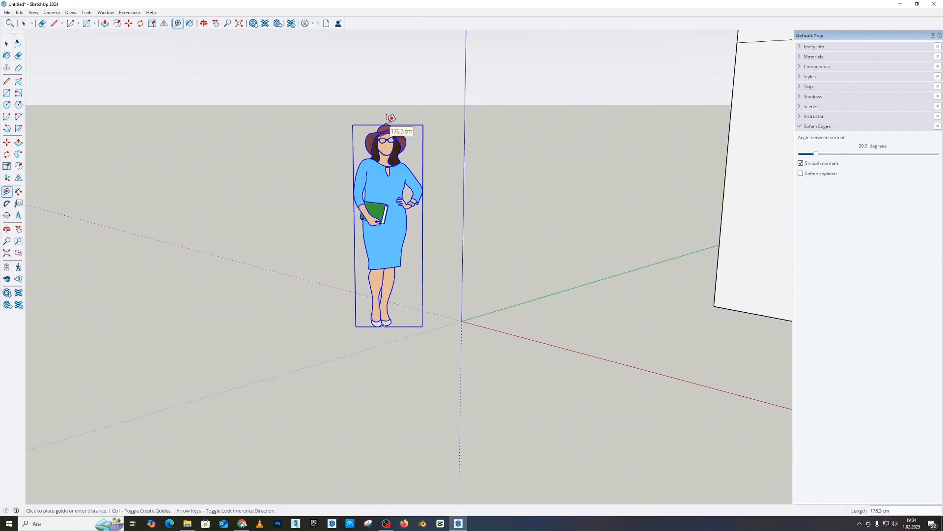
{"action": "right_click", "coordinate": [416, 118]}
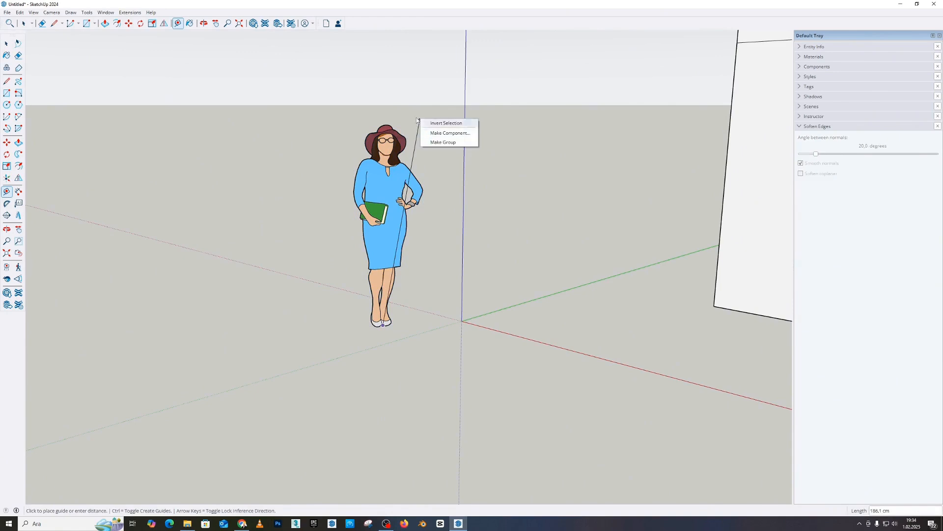
{"action": "left_click", "coordinate": [7, 43]}
Step: Select the human scale figure again and examine it beside the whole box from a higher viewpoint to judge the scale
{"action": "scroll", "coordinate": [410, 169], "scroll_direction": "down", "scroll_amount": 5}
{"action": "middle_click_drag", "start_coordinate": [403, 195], "coordinate": [403, 260]}
{"action": "scroll", "coordinate": [430, 143], "scroll_direction": "up", "scroll_amount": 2}
{"action": "middle_click_drag", "start_coordinate": [434, 143], "coordinate": [423, 143]}
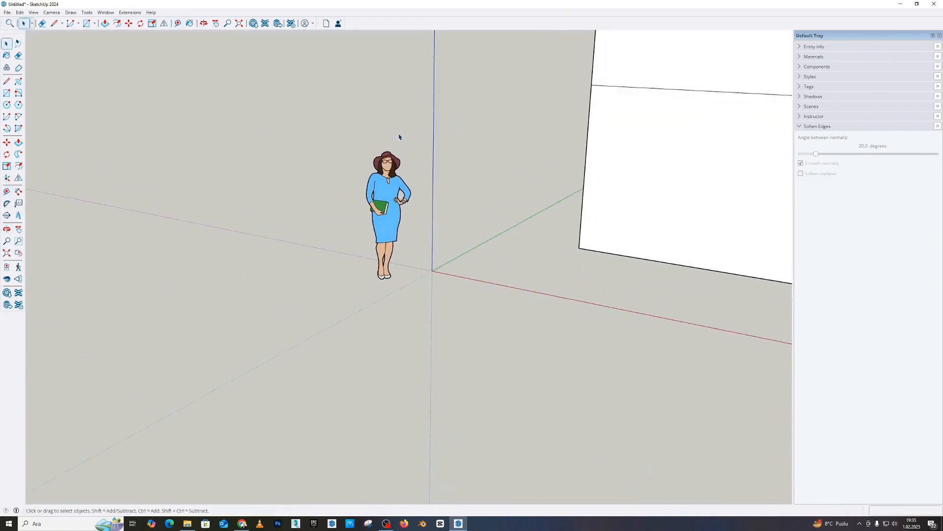
{"action": "scroll", "coordinate": [413, 189], "scroll_direction": "up", "scroll_amount": 3}
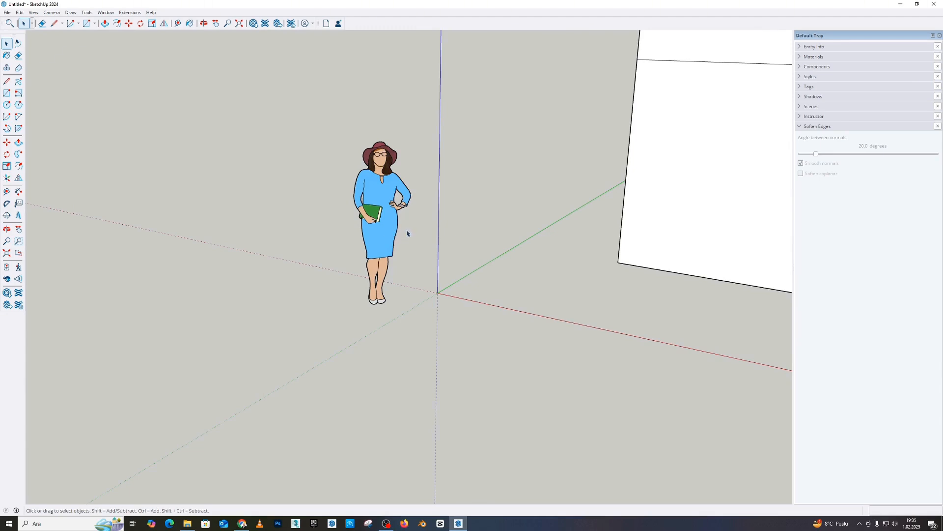
{"action": "left_click", "coordinate": [395, 197]}
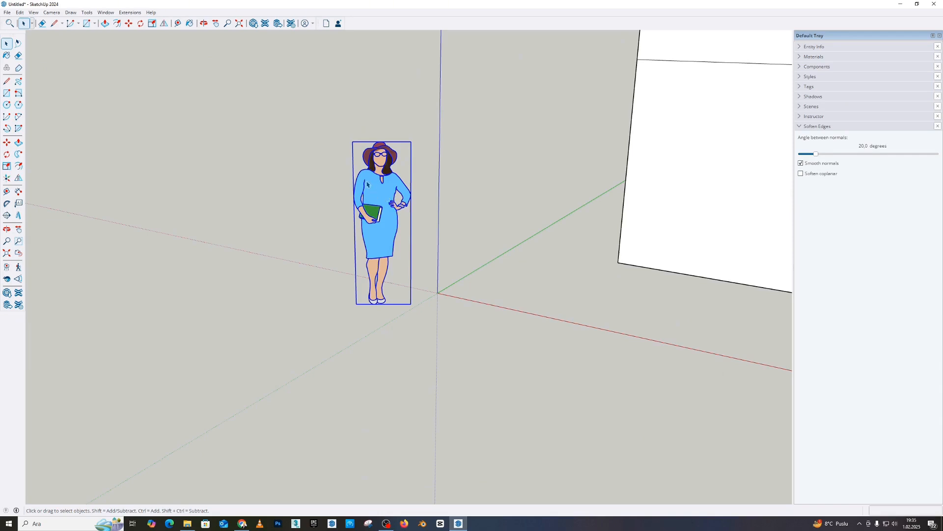
{"action": "scroll", "coordinate": [333, 162], "scroll_direction": "down", "scroll_amount": 2}
{"action": "scroll", "coordinate": [324, 186], "scroll_direction": "down", "scroll_amount": 4}
{"action": "middle_click_drag", "start_coordinate": [436, 132], "coordinate": [433, 173]}
{"action": "left_click", "coordinate": [217, 24]}
{"action": "left_click_drag", "start_coordinate": [484, 118], "coordinate": [417, 188]}
{"action": "key", "text": "space"}
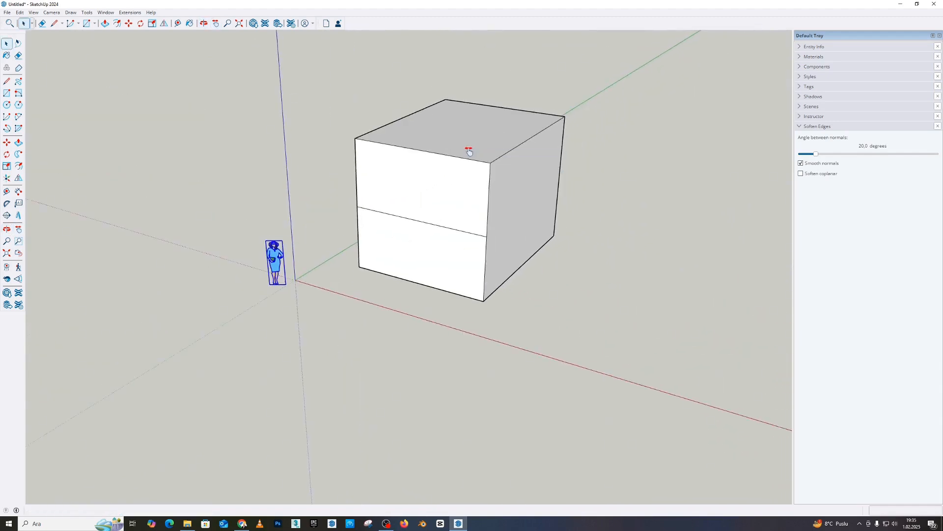